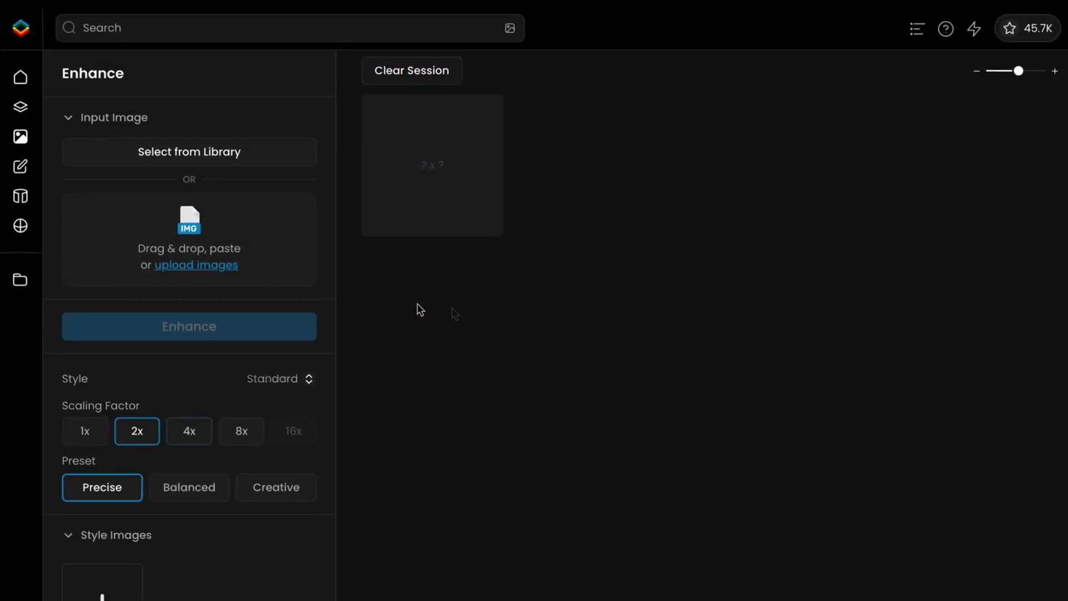
# - Paste the blue-haired character portrait, choose the Comic style, and run the 2x enhancement
pyautogui.hotkey('ctrl', 'v')
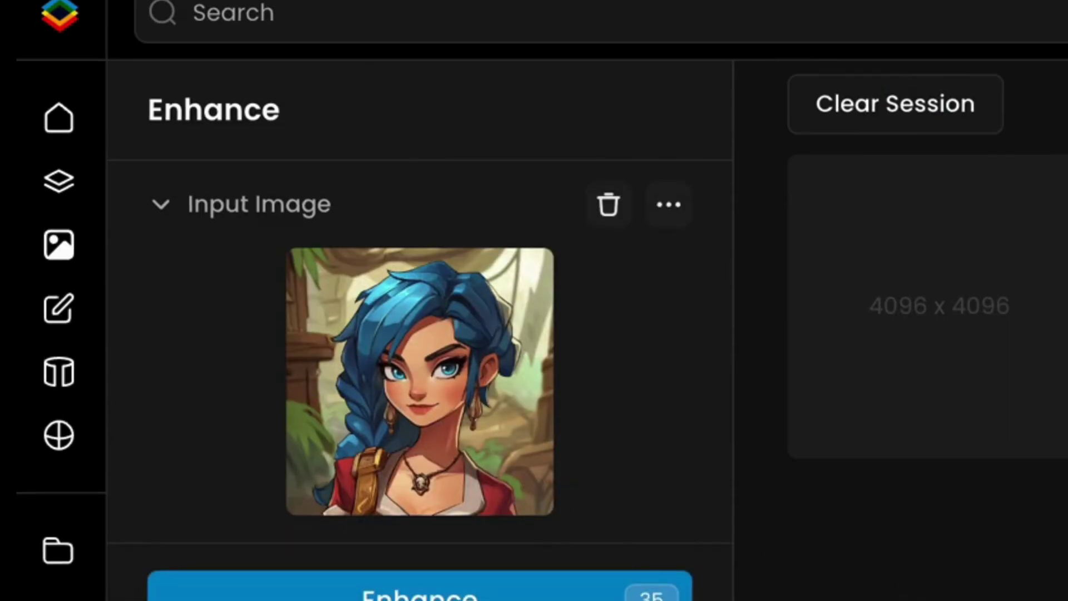
pyautogui.click(645, 186)
pyautogui.click(622, 307)
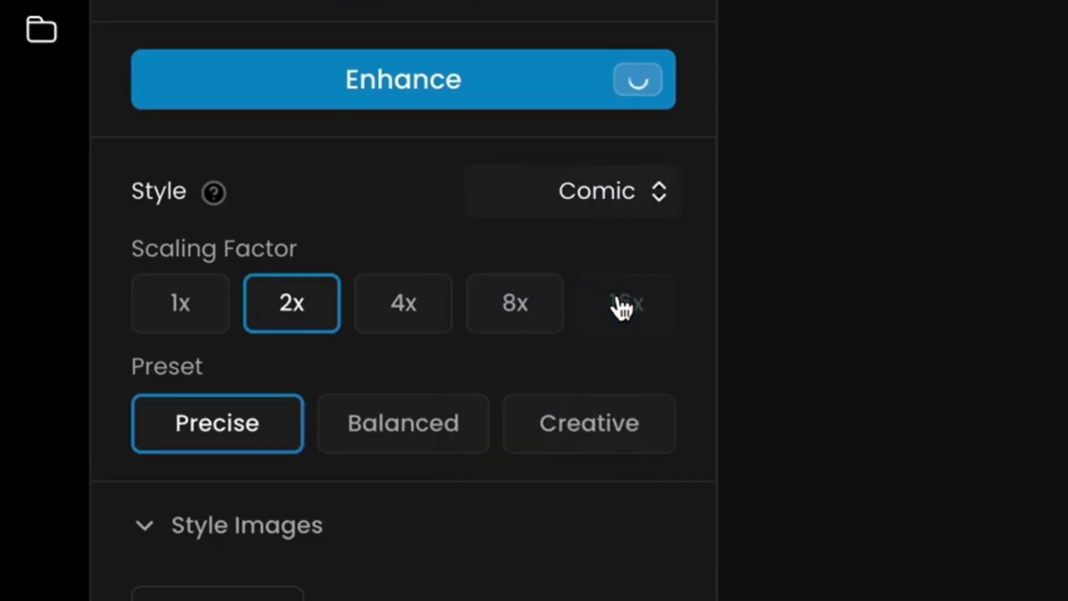
pyautogui.click(396, 108)
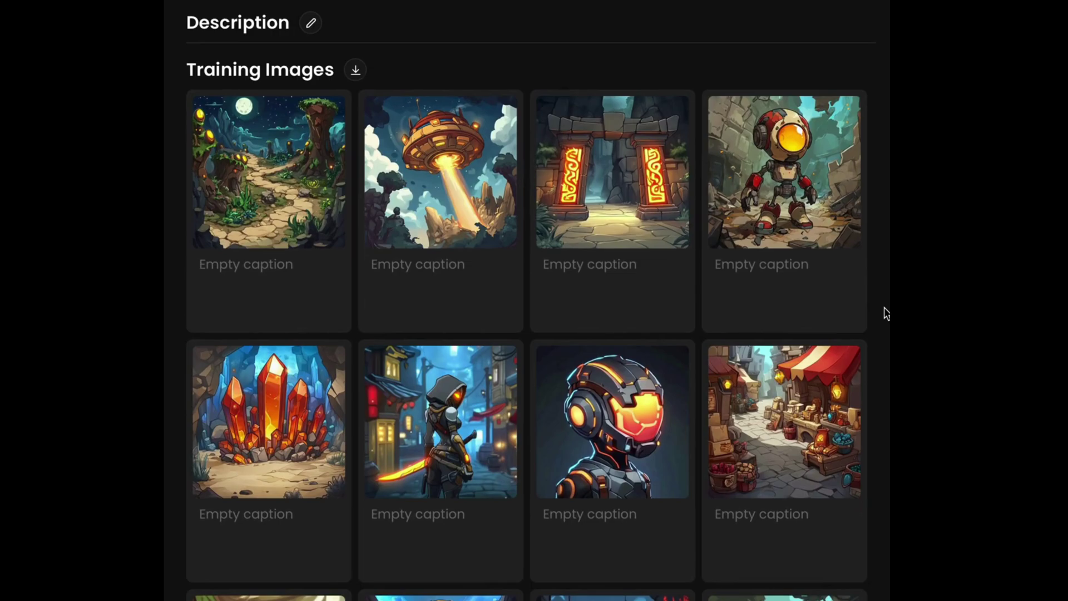
# - Scroll through the Training Images grid to review the uncaptioned comic images
pyautogui.scroll(-2, 885, 313)
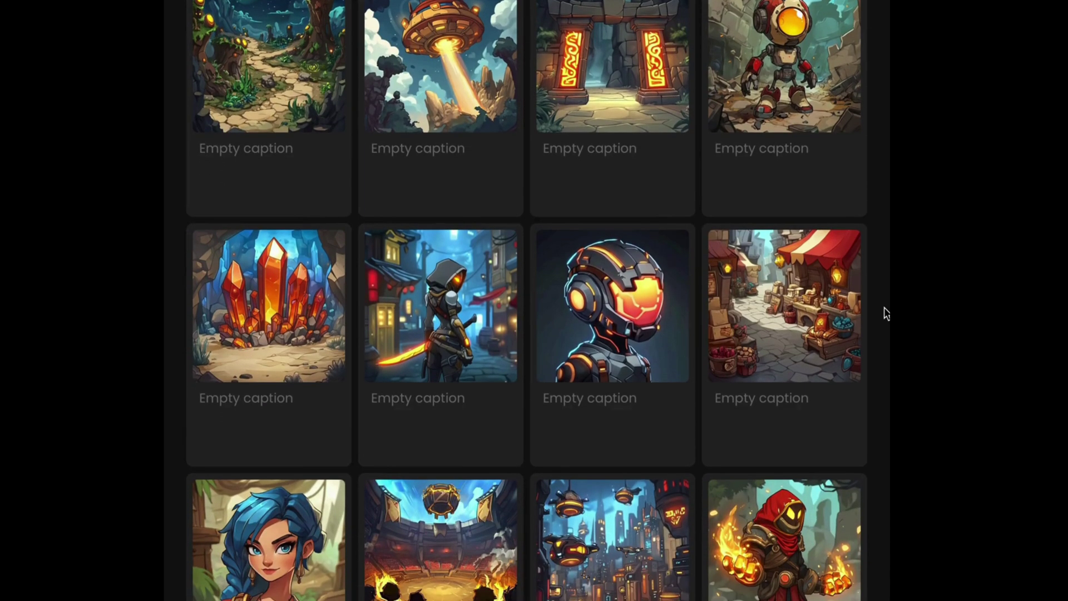
pyautogui.scroll(-2, 885, 313)
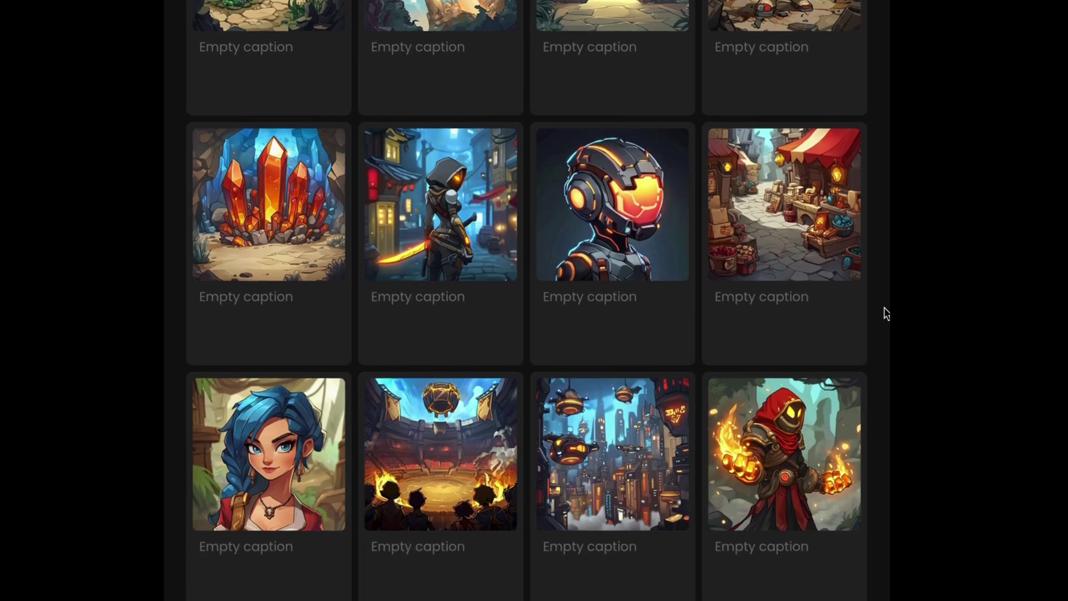
pyautogui.scroll(-2, 885, 313)
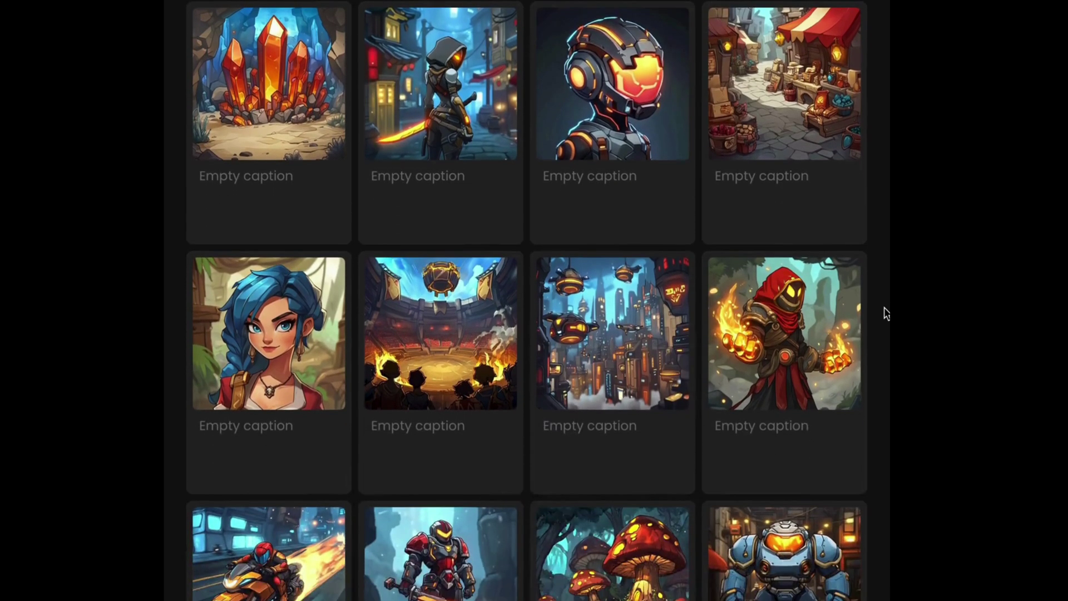
pyautogui.scroll(-2, 885, 314)
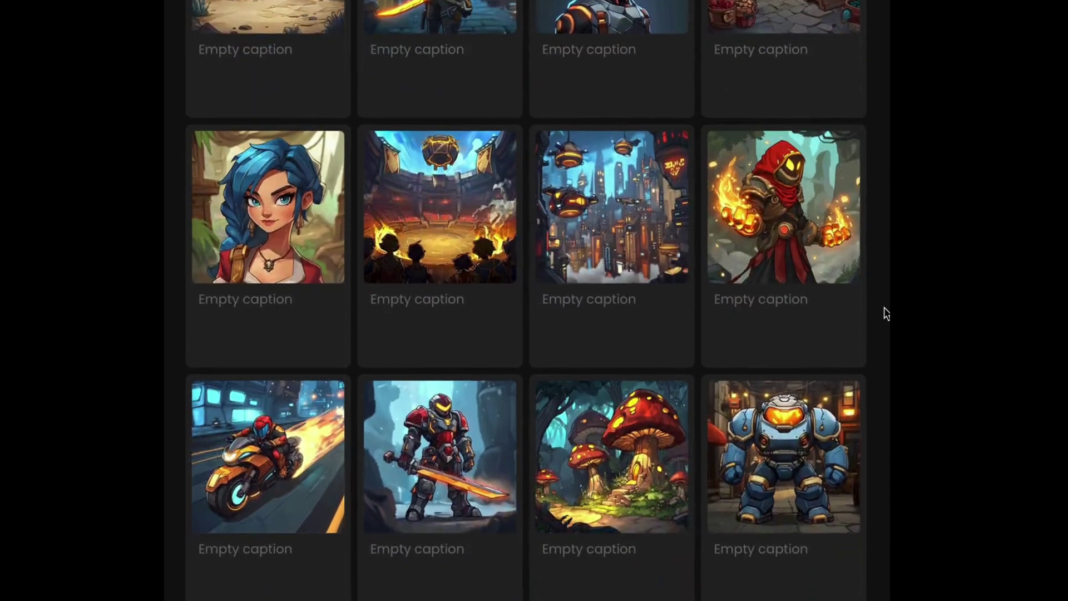
pyautogui.scroll(-2, 885, 314)
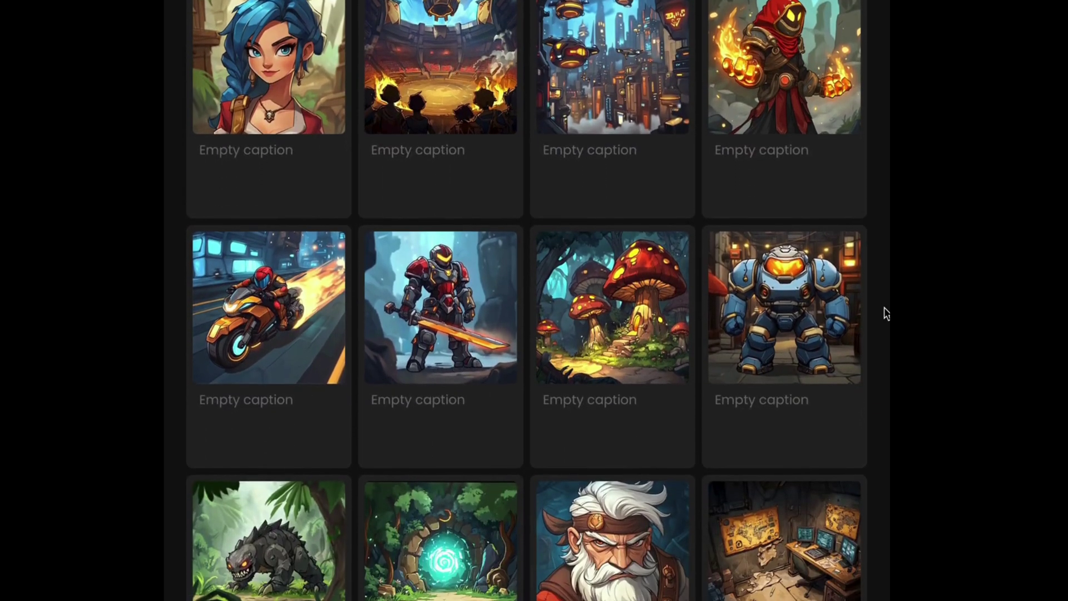
pyautogui.scroll(-4, 885, 314)
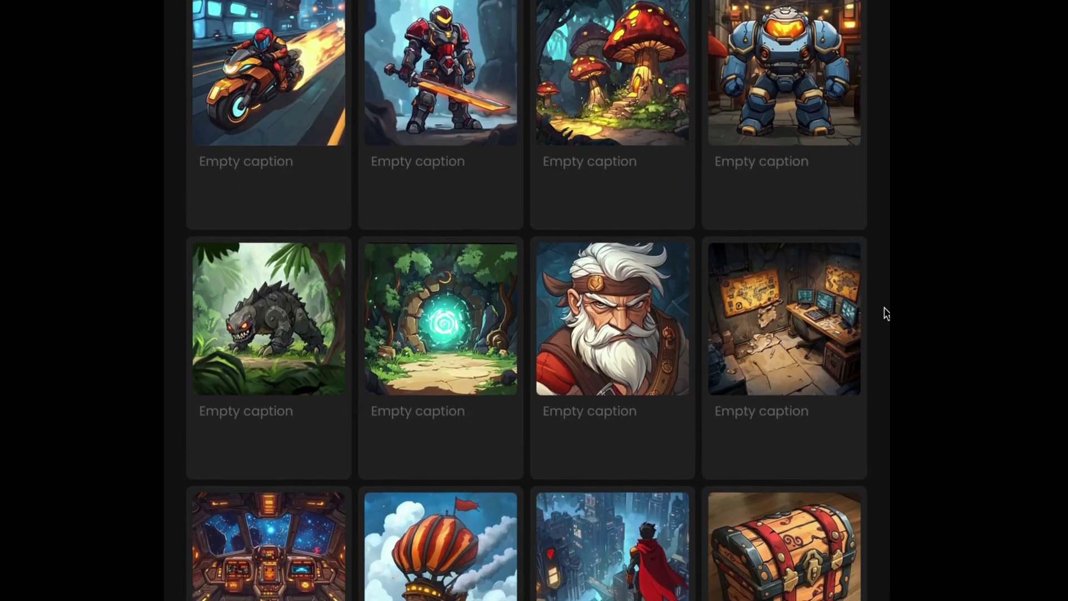
pyautogui.scroll(-2, 884, 313)
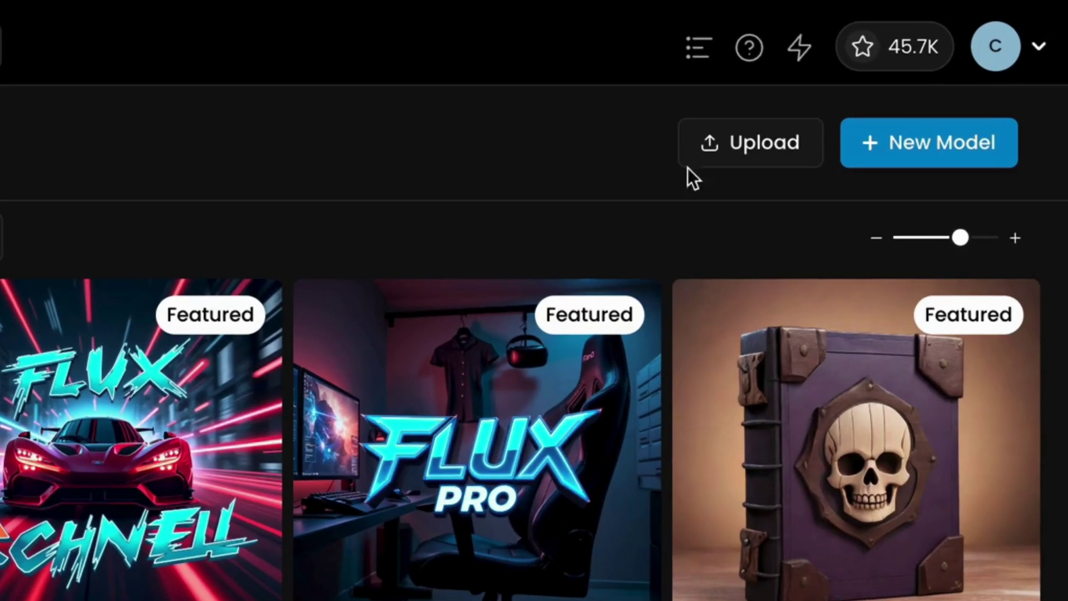
# - Create a new model to train yourself and pick the comic images to upload
pyautogui.click(899, 165)
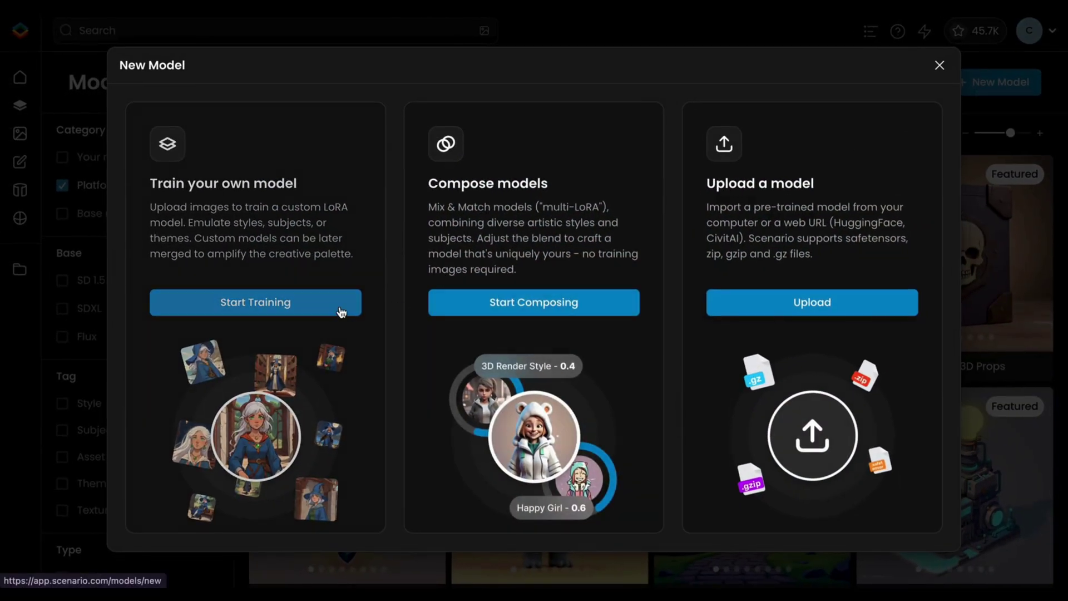
pyautogui.click(340, 306)
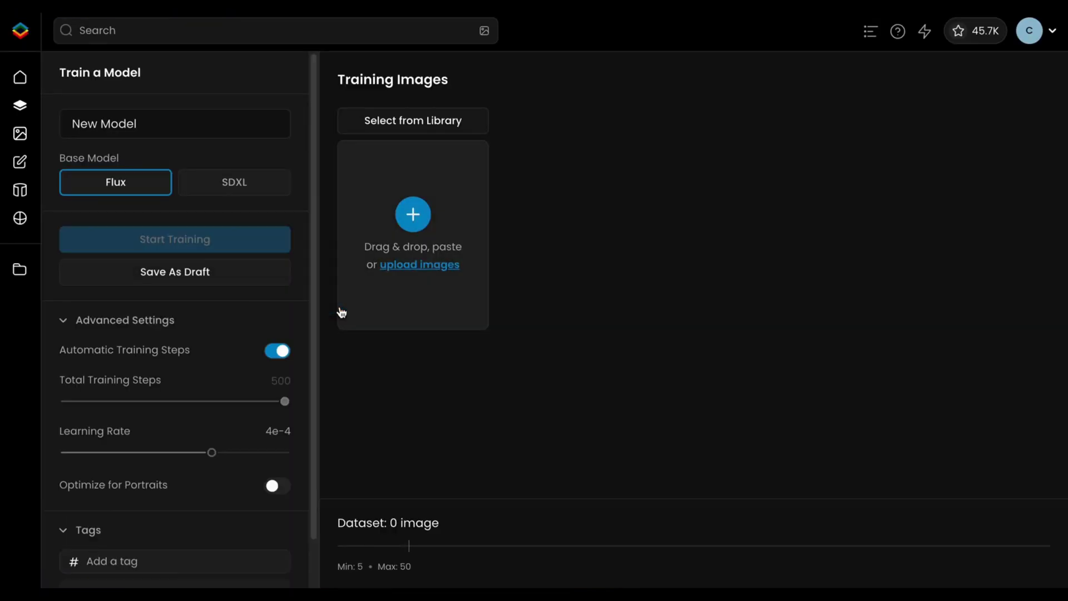
pyautogui.click(420, 265)
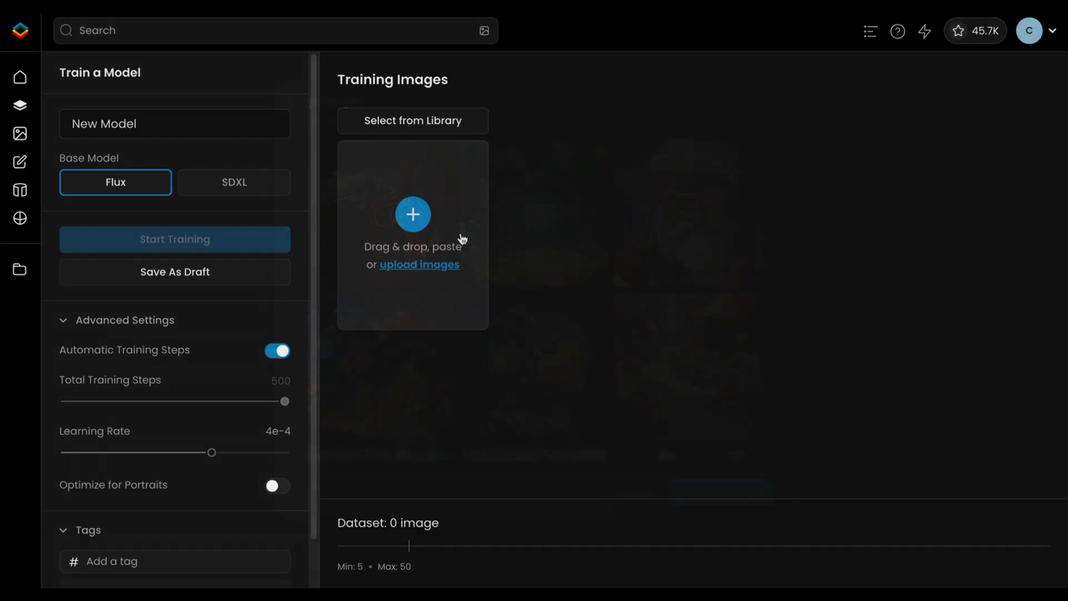
# - Review the image crops and confirm the revolver image at its full-frame crop
pyautogui.moveTo(755, 171)
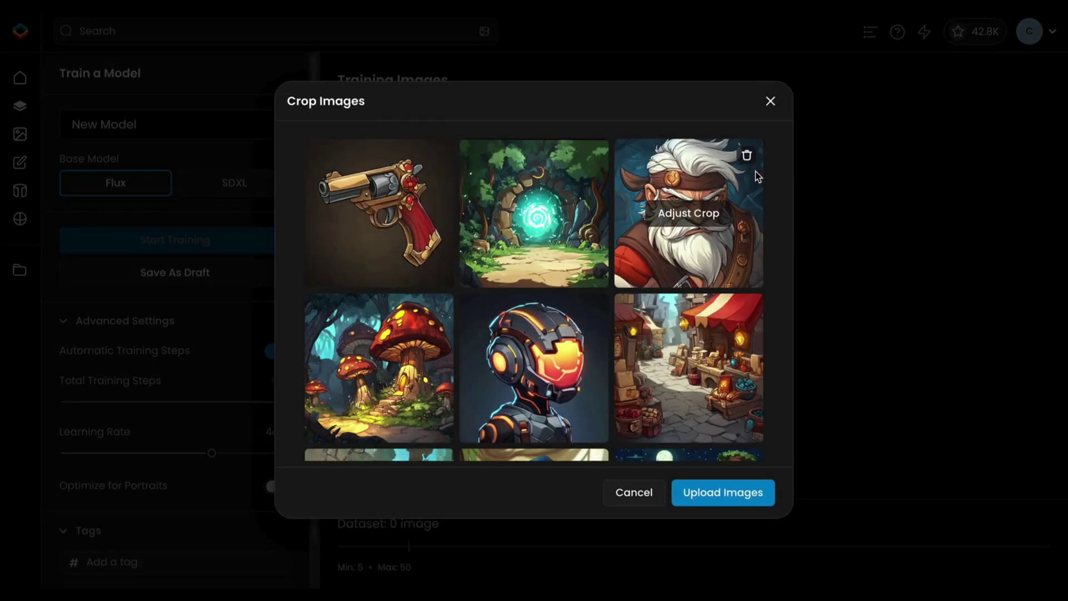
pyautogui.scroll(-3, 755, 171)
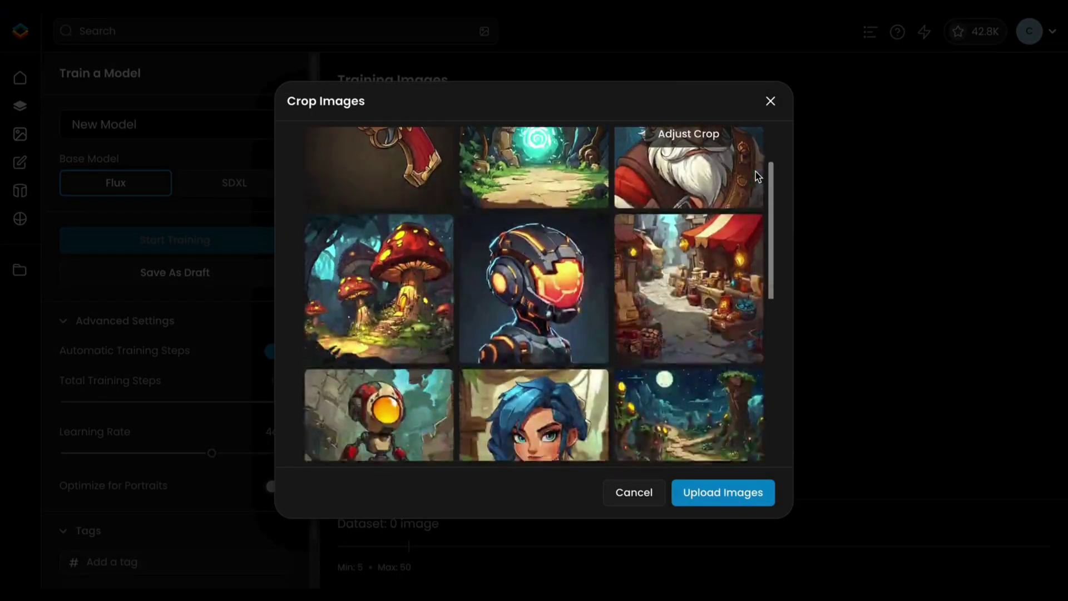
pyautogui.moveTo(774, 199); pyautogui.dragTo(782, 145)
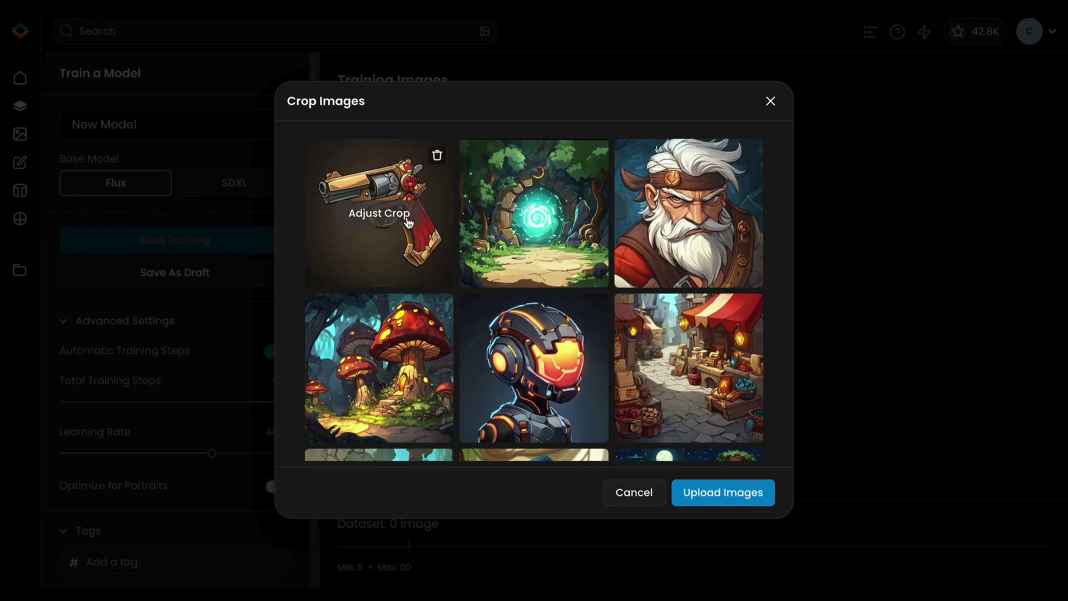
pyautogui.click(409, 222)
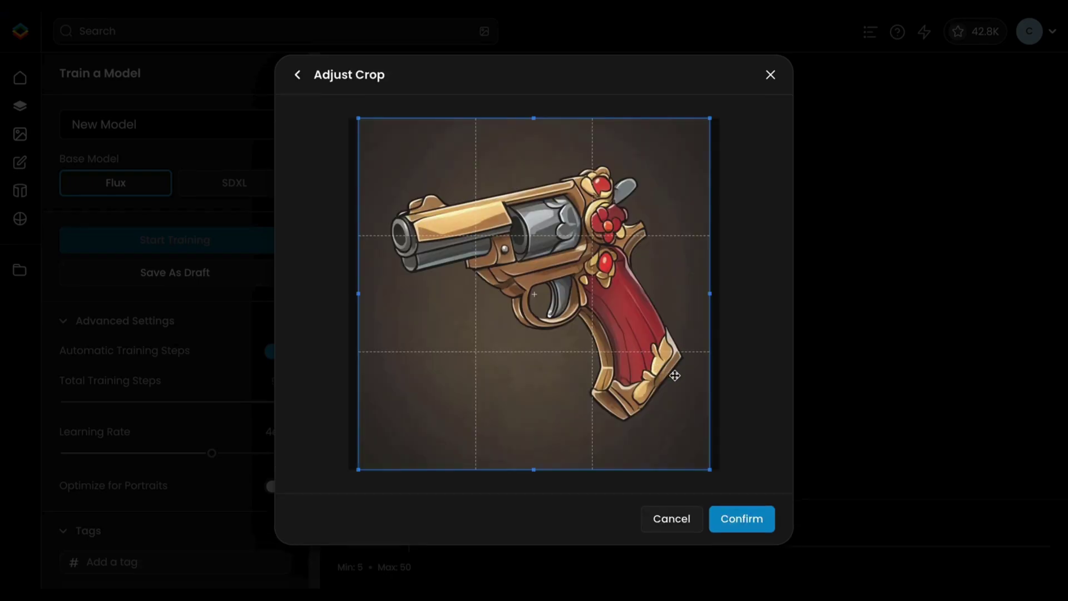
pyautogui.moveTo(709, 470)
pyautogui.mouseDown()
pyautogui.moveTo(660, 429)
pyautogui.moveTo(724, 465)
pyautogui.mouseUp()
pyautogui.click(732, 516)
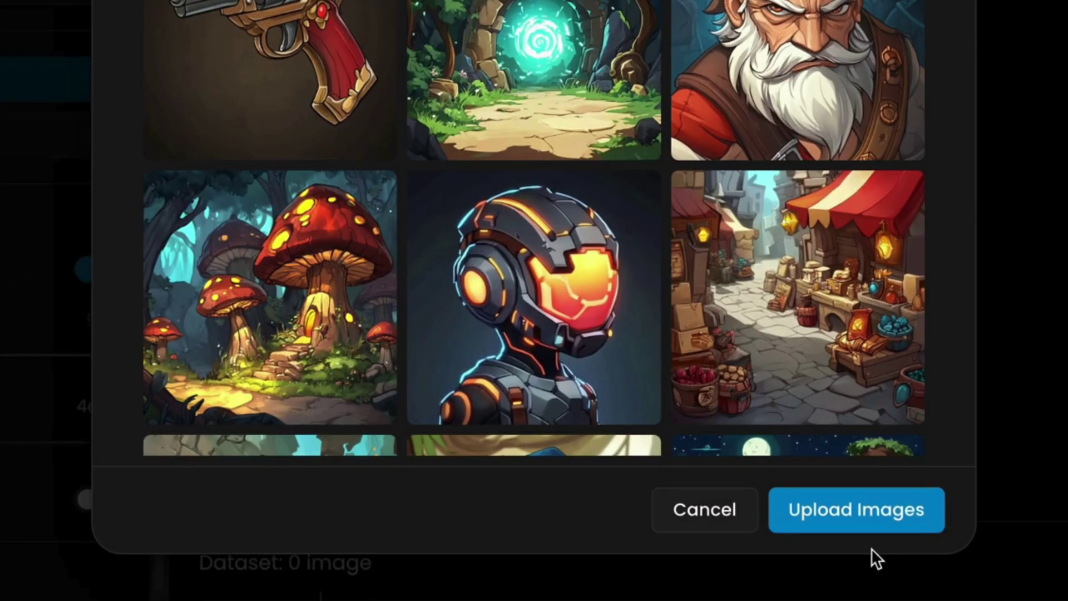
# - Upload the 13 images and select the alleyway image's auto-generated caption
pyautogui.click(868, 525)
pyautogui.click(609, 277)
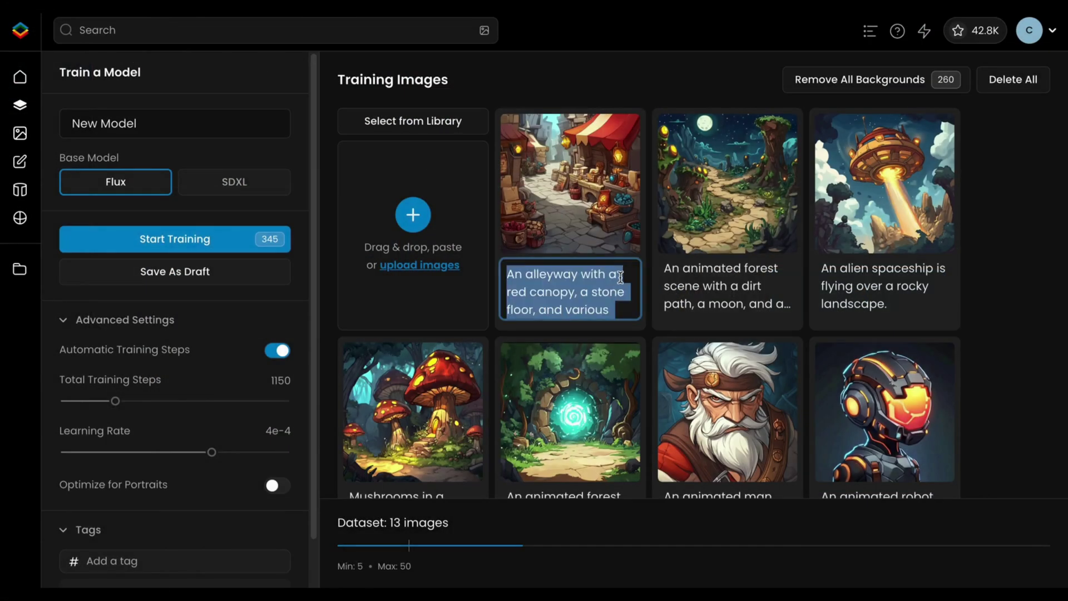
pyautogui.click(620, 277)
# - Clear the alleyway caption, name the model 'Comic Adventures', and start its training
pyautogui.scroll(-2, 622, 276)
pyautogui.scroll(1, 625, 277)
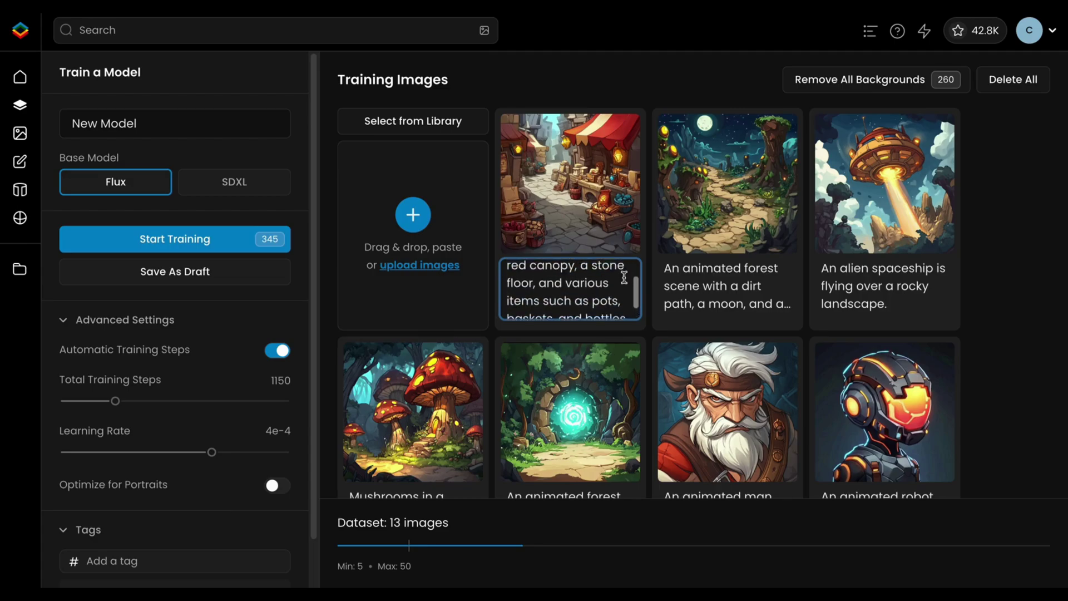
pyautogui.scroll(2, 624, 277)
pyautogui.moveTo(514, 277); pyautogui.dragTo(632, 328)
pyautogui.press('BackSpace')
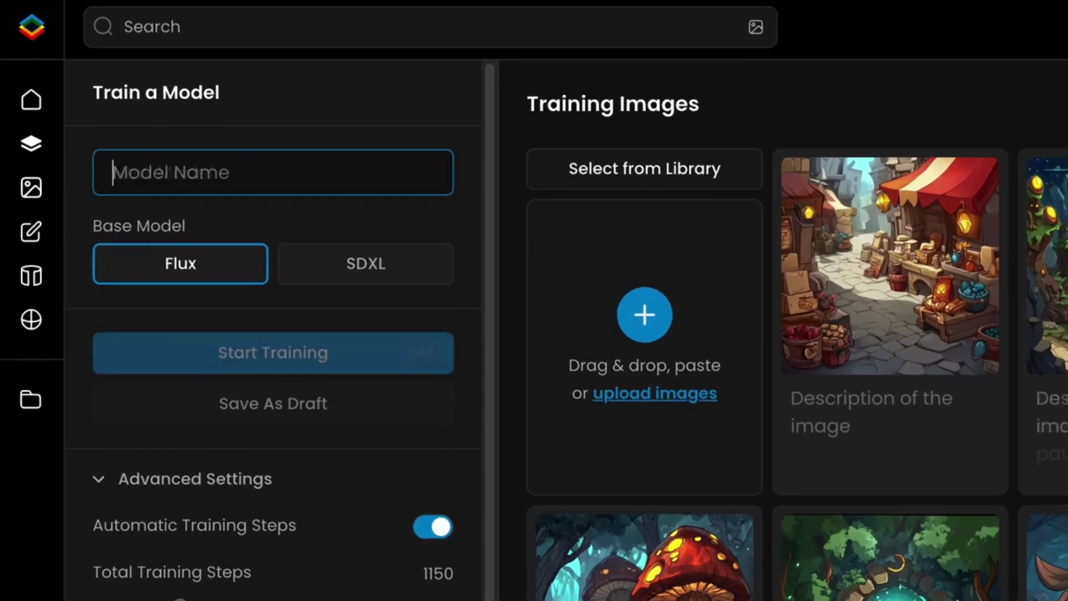
pyautogui.write('Comic Adventures')
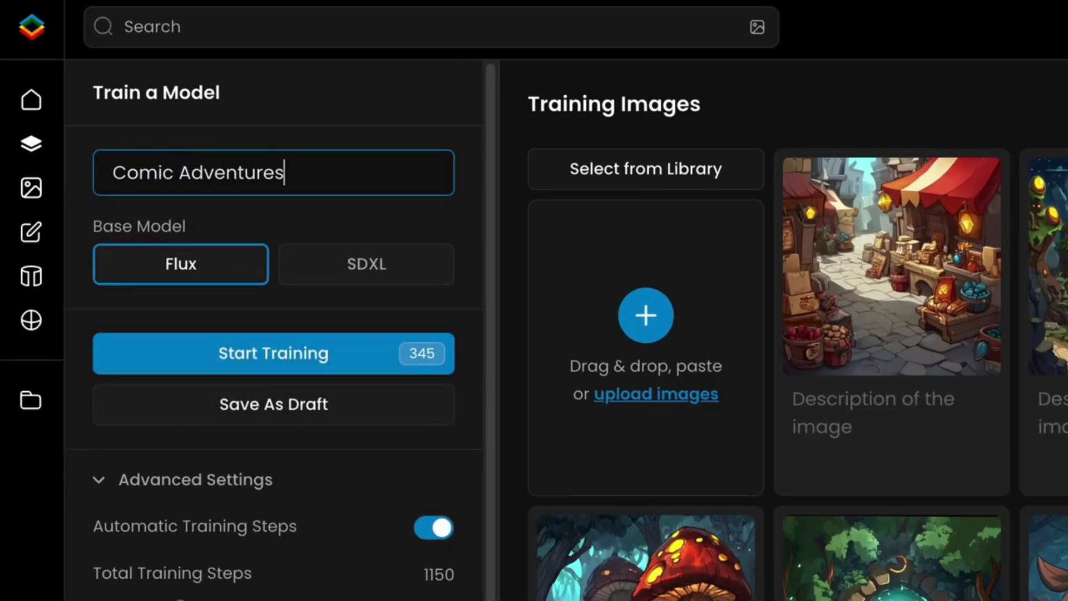
pyautogui.click(110, 365)
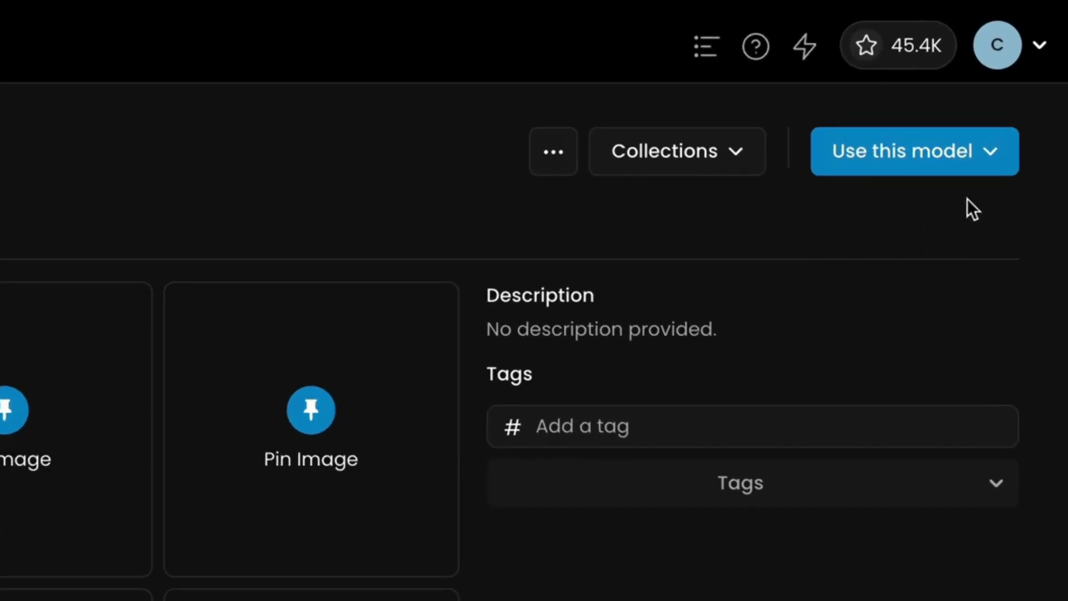
# - Choose Generate from the Use this model menu to load Comic Adventures
pyautogui.click(1017, 98)
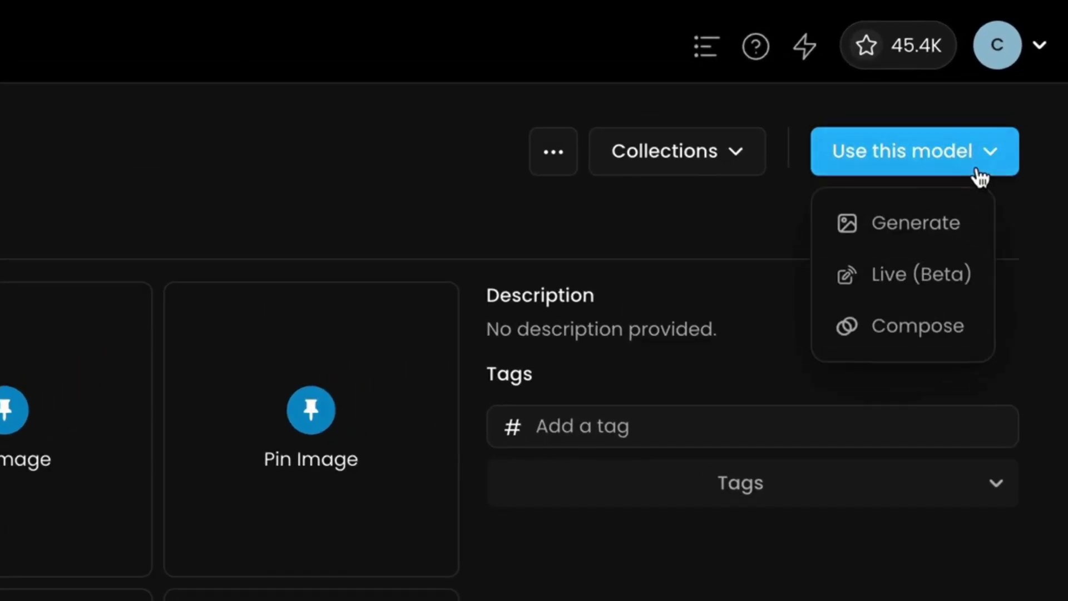
pyautogui.click(974, 226)
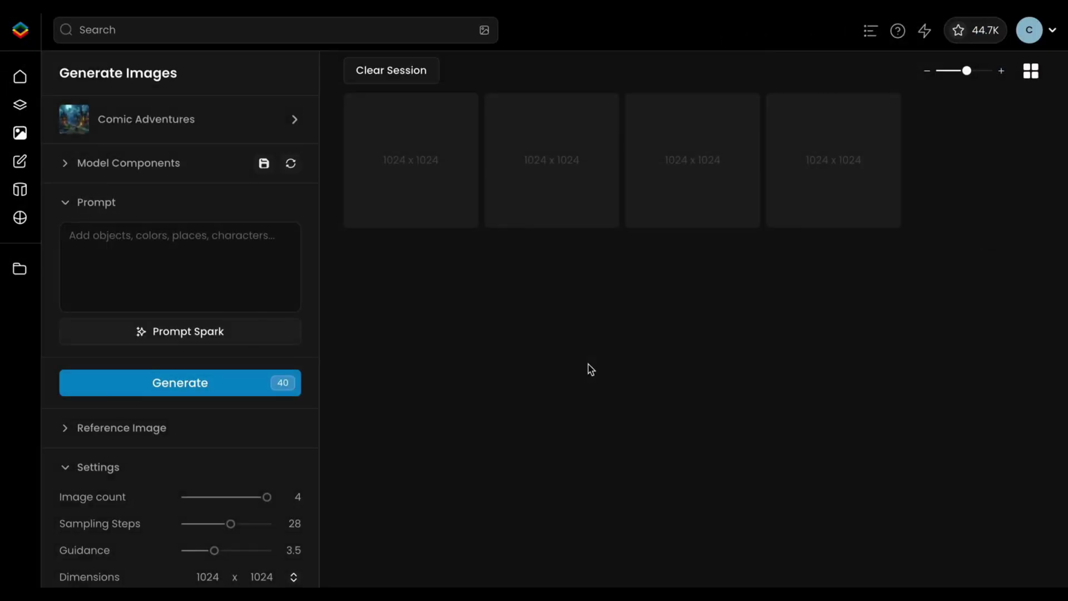
# - Generate from Prompt Spark's first abandoned amusement park suggestion with a dilapidated roller coaster
pyautogui.click(254, 278)
pyautogui.write('A')
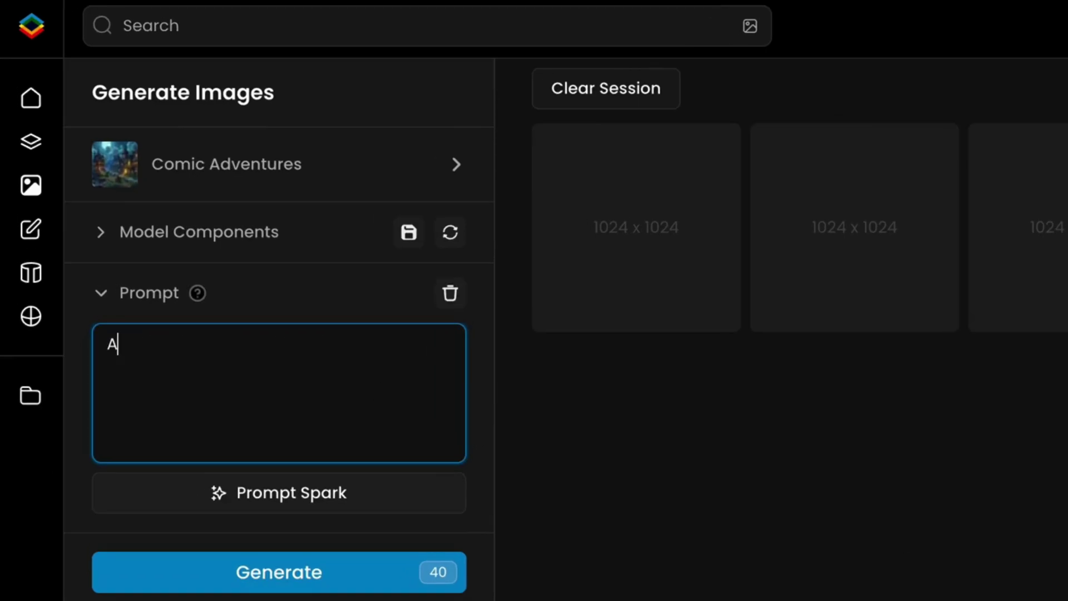
pyautogui.write('bandoned amusement park')
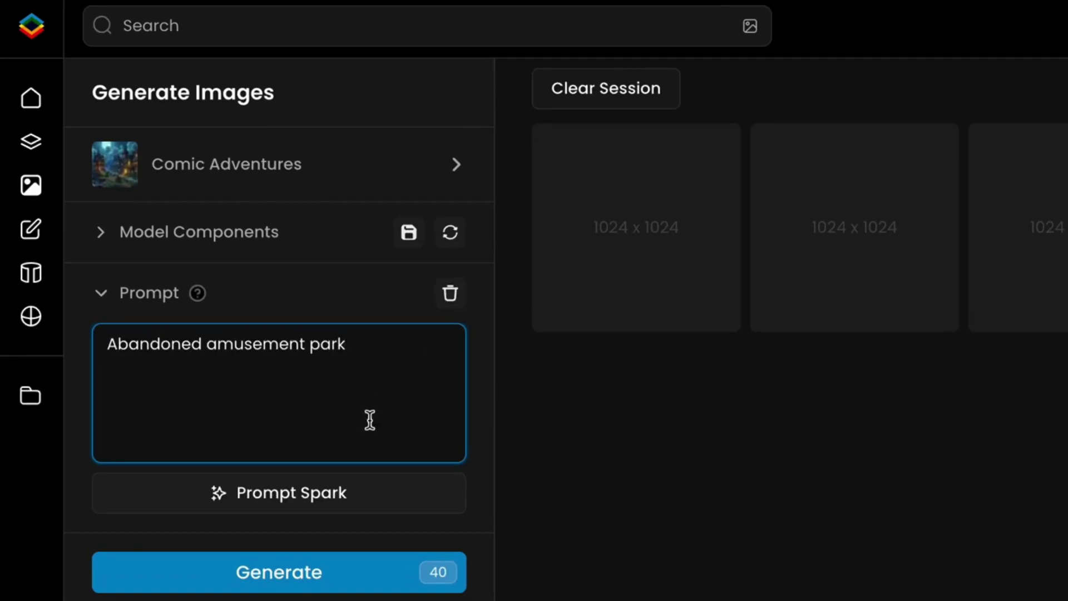
pyautogui.click(369, 506)
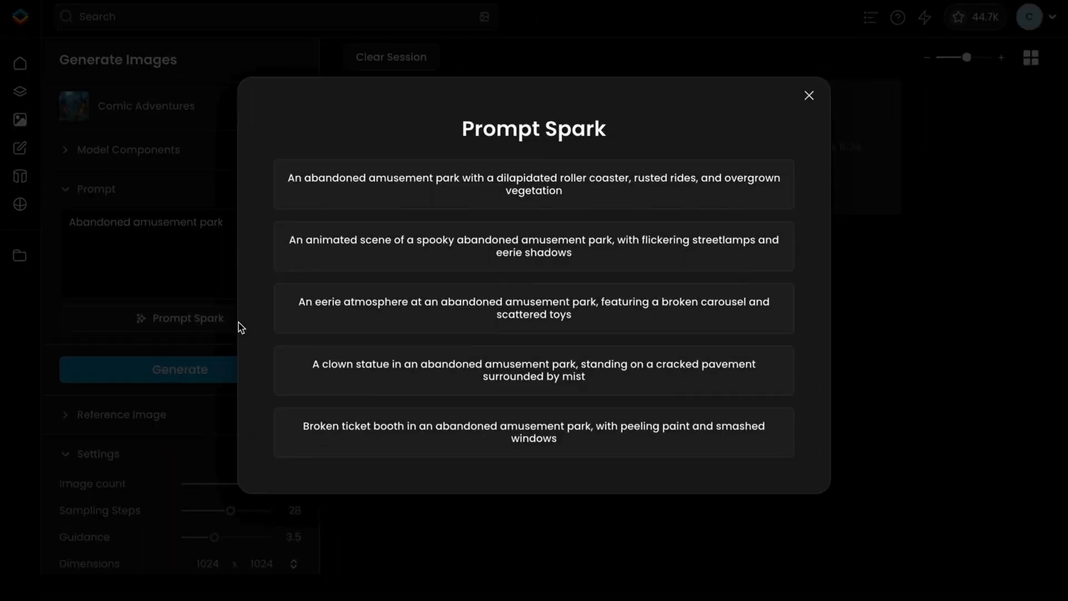
pyautogui.click(329, 195)
pyautogui.click(391, 536)
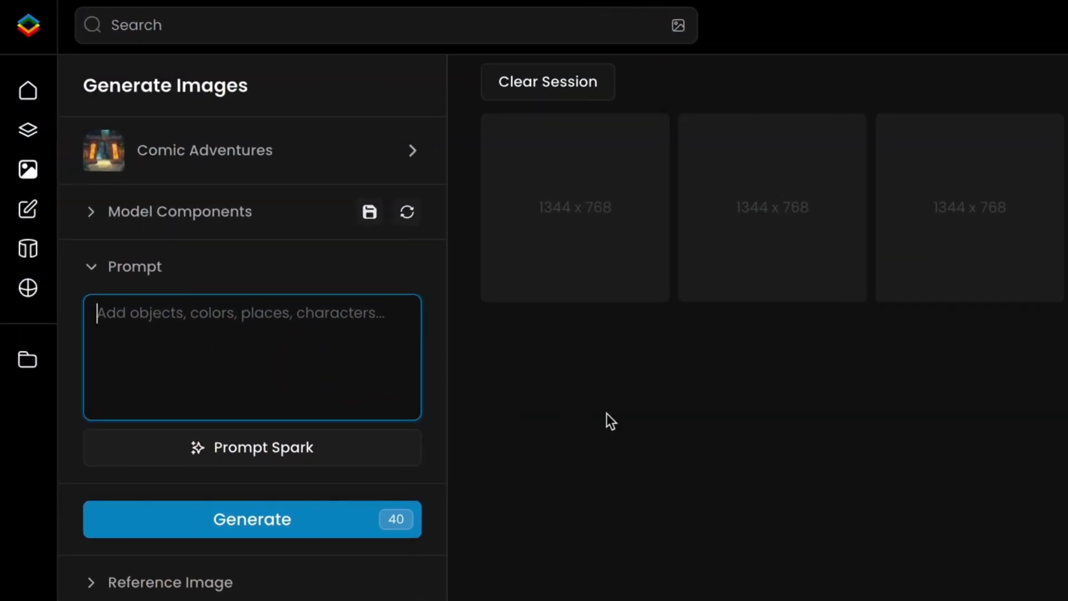
# - Write a magic academy prompt with a mysterious atmosphere
pyautogui.write('Magic academy, mysterious atmosphe')
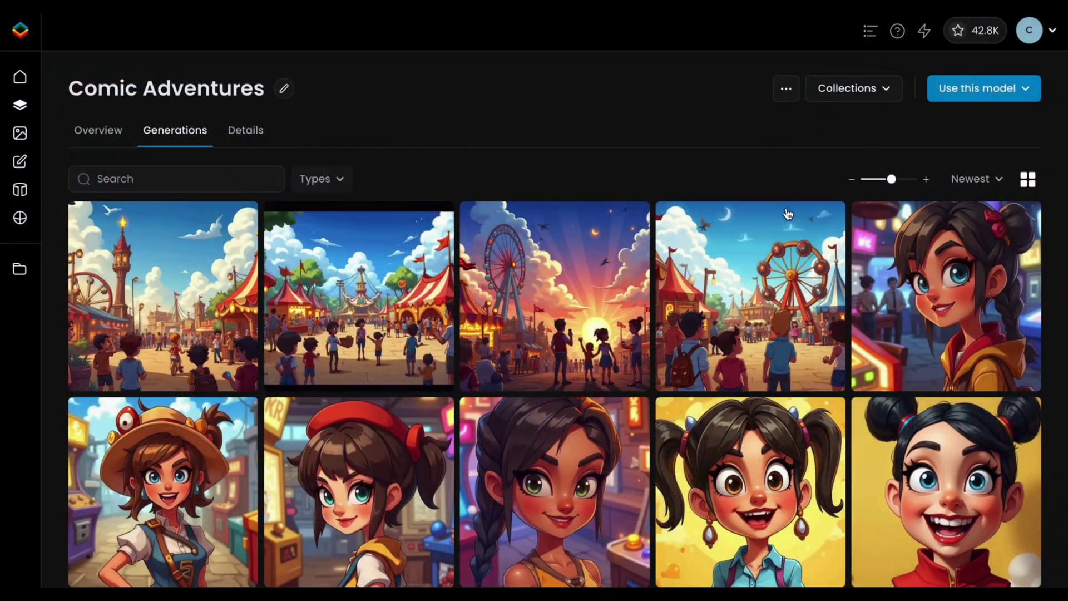
# - Pin the ferris-wheel carnival, arcade girl, grinning villain and pink-tree cat generations
pyautogui.click(828, 221)
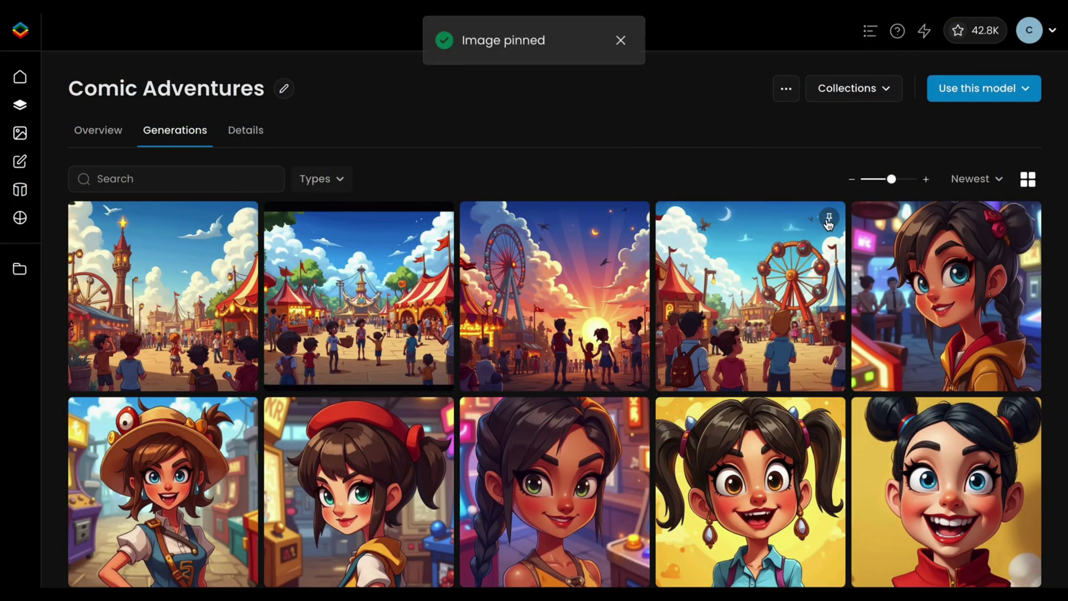
pyautogui.scroll(-4, 820, 331)
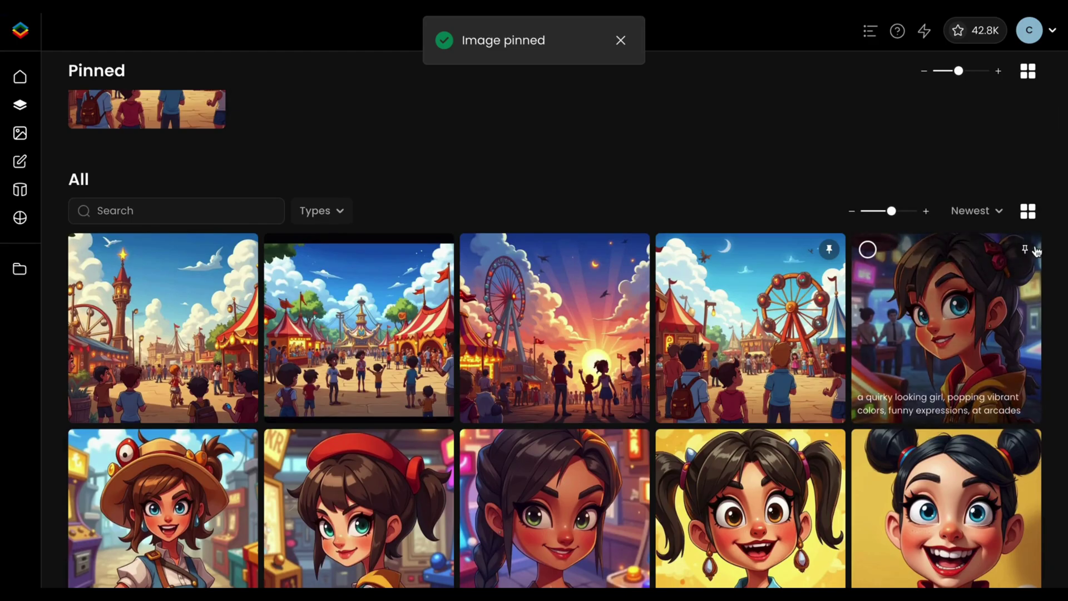
pyautogui.click(1025, 249)
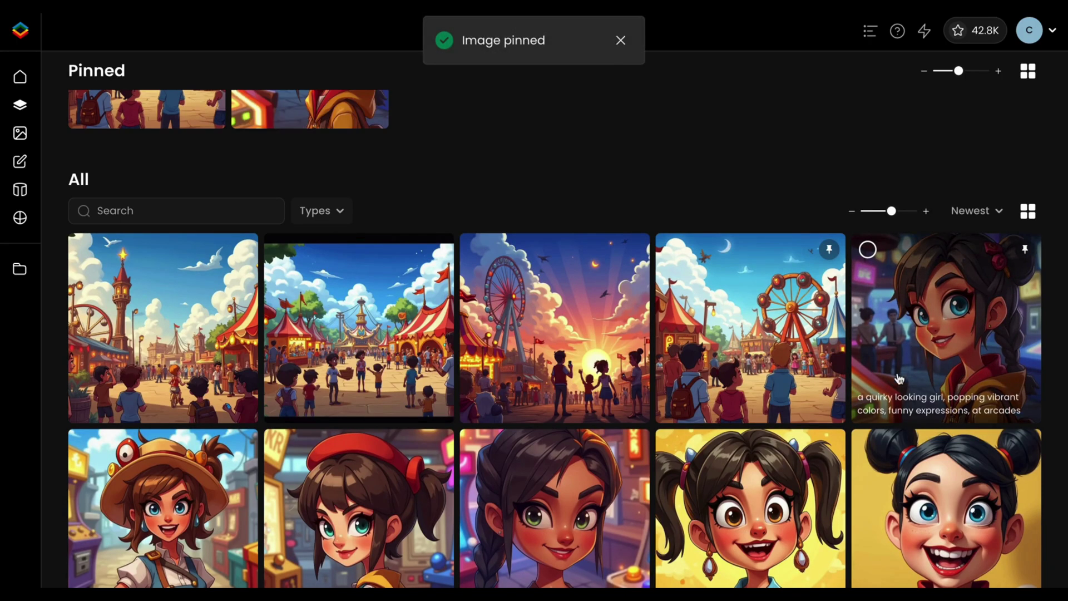
pyautogui.scroll(-11, 894, 376)
pyautogui.scroll(-4, 895, 376)
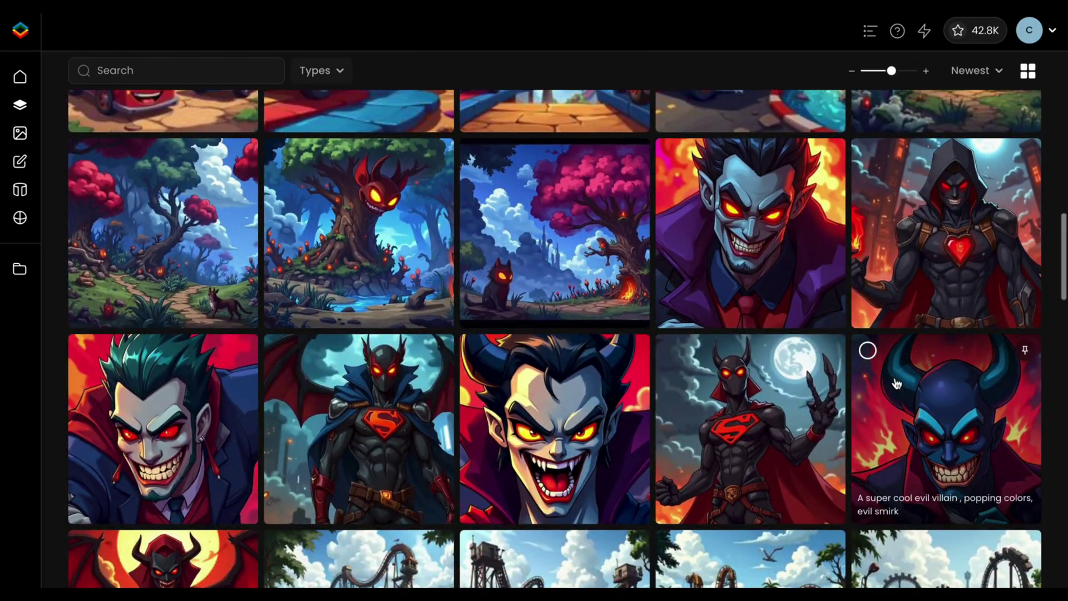
pyautogui.click(242, 354)
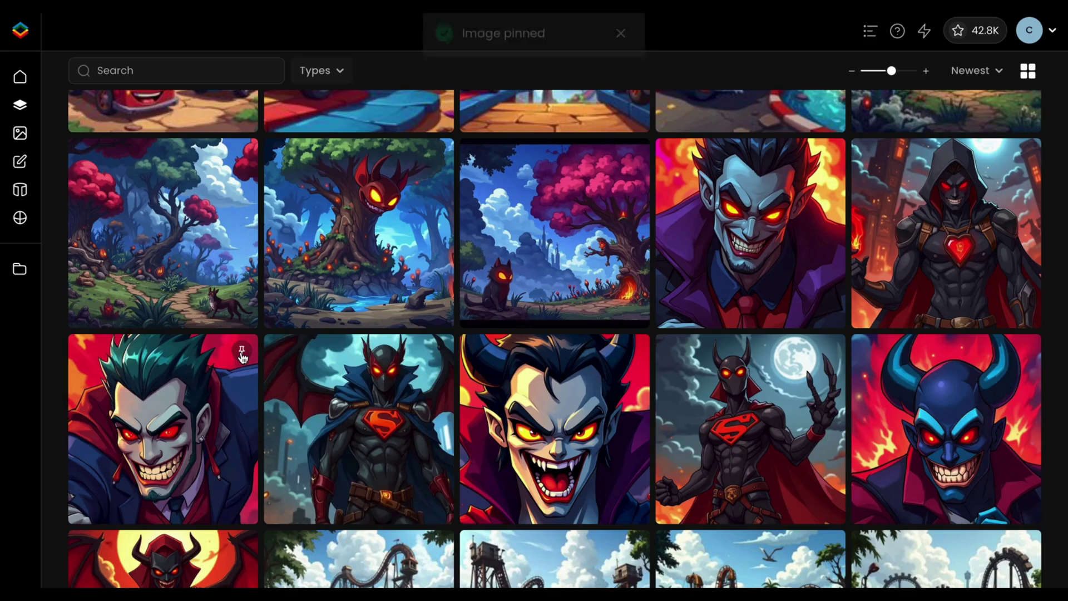
pyautogui.click(635, 156)
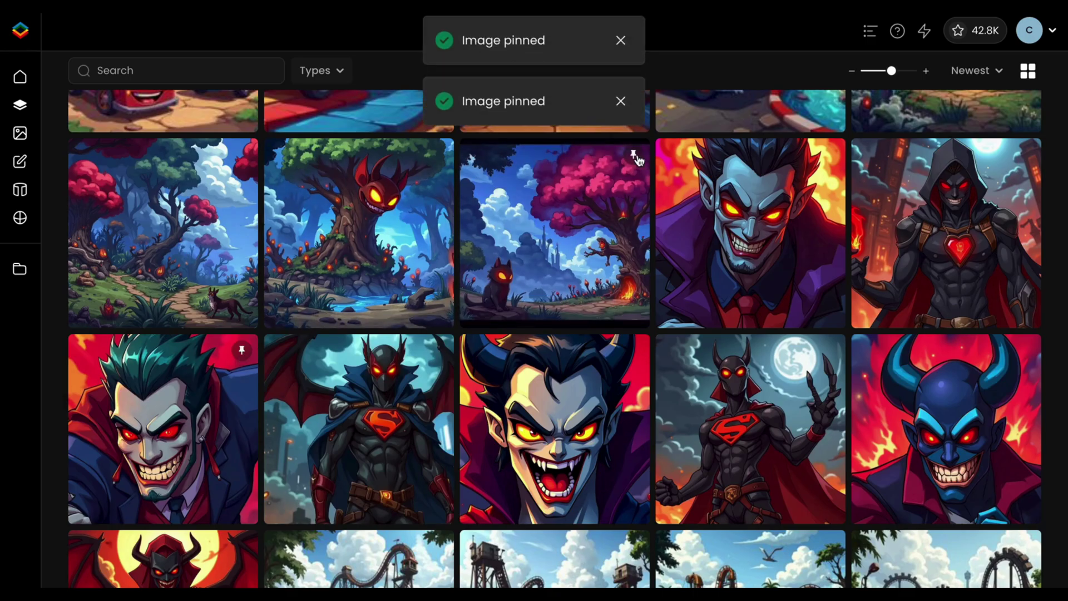
pyautogui.scroll(15, 635, 158)
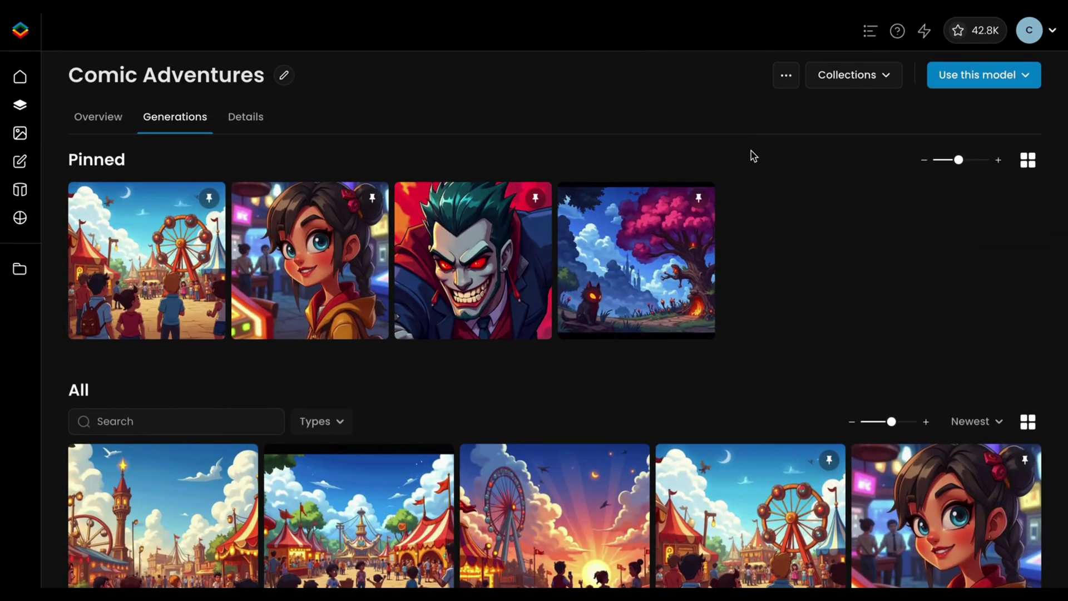
pyautogui.click(245, 116)
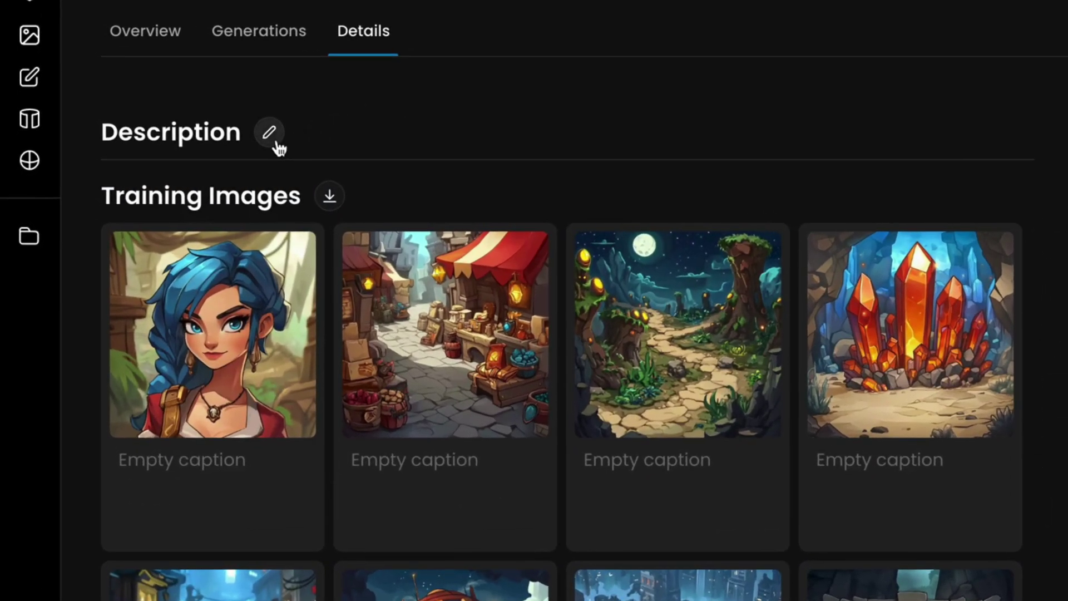
# - Paste the comic adventure-style description and add the tags Flux, Style and Theme
pyautogui.click(183, 154)
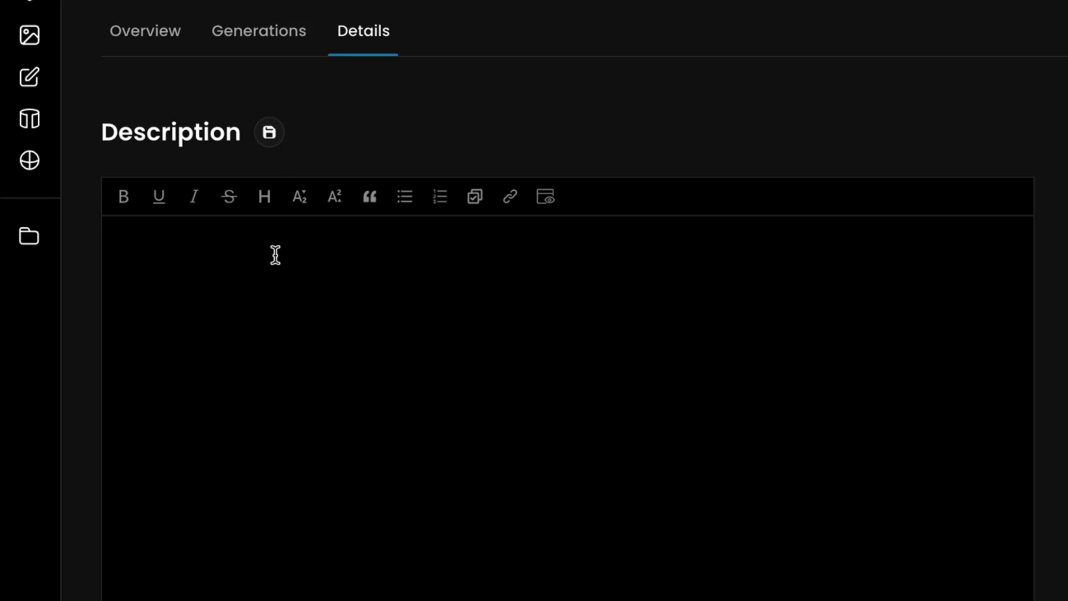
pyautogui.write('This model is designed for generating comic adventure-style artwork, perfect for creating vibrant and dynamic scenes in interactive games, graphic novels, or animated storytelling. It specializes in producing bold, expressive characters with exaggerated features, immersive environments filled with quirky and playful elements, and action-packed settings that evoke a sense of humor and excitement. Ideal for developers, artists, and designers, the model seamlessly blends cartoonish charm with adventure-themed scenarios, making it the go-to solution for projects that require a lighthearted yet engaging visual style.')
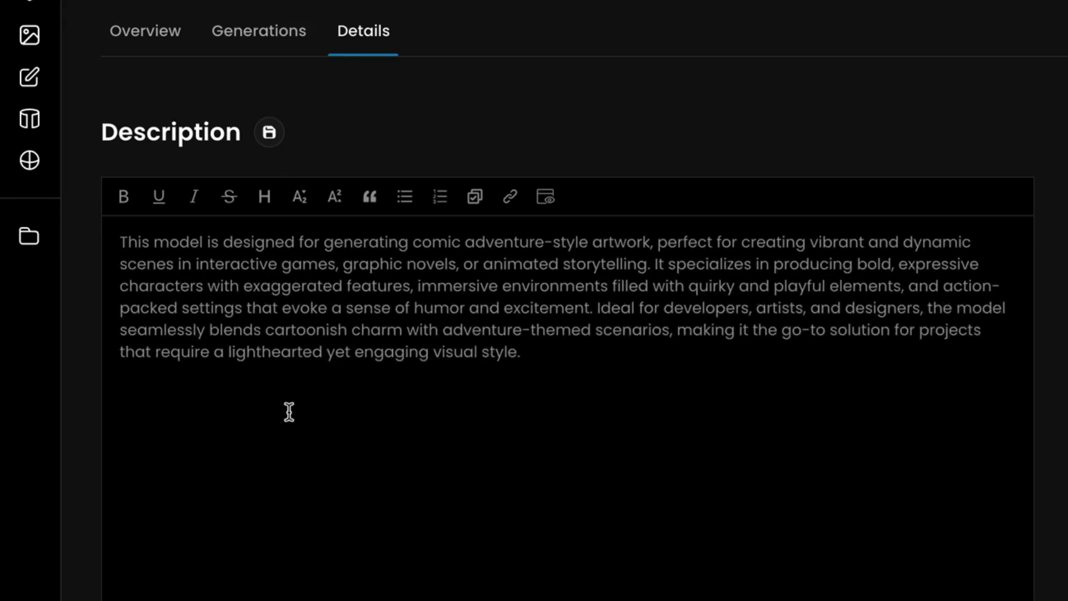
pyautogui.write('Flux')
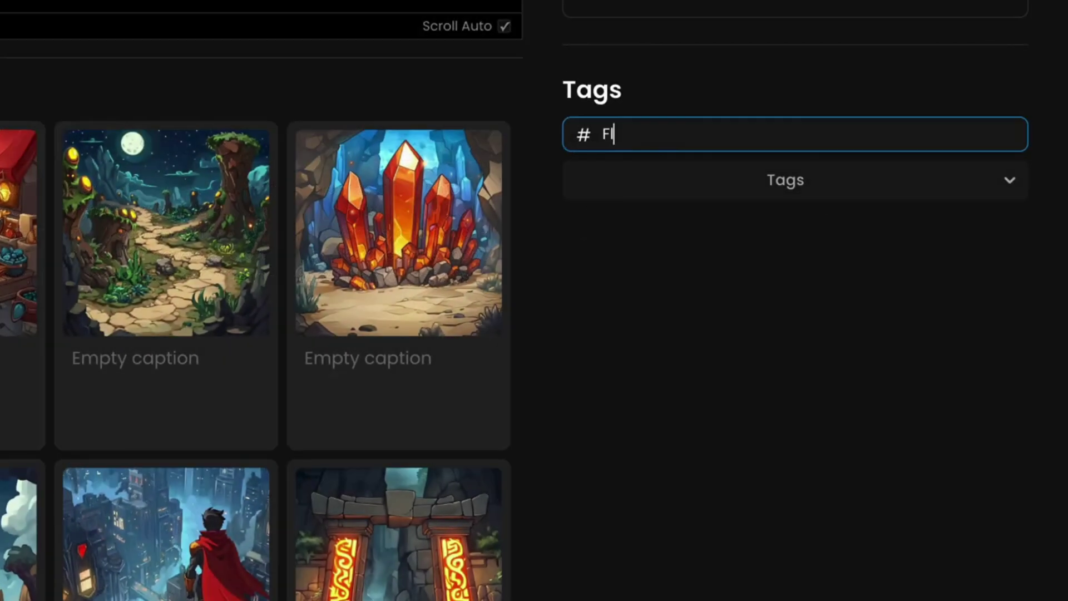
pyautogui.press('Return')
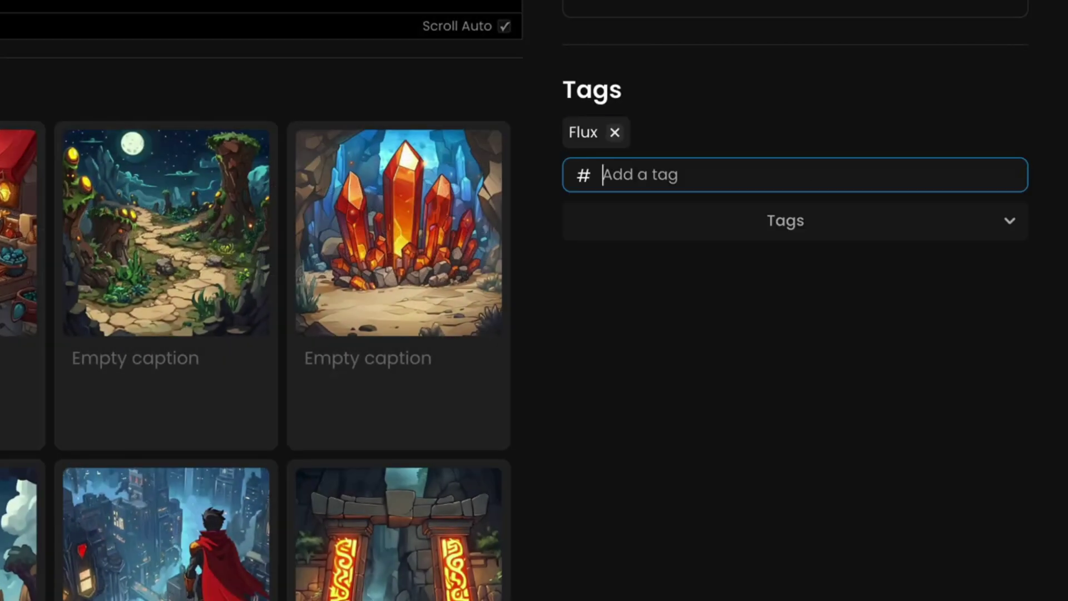
pyautogui.write('Style')
pyautogui.press('Return')
pyautogui.write('Theme')
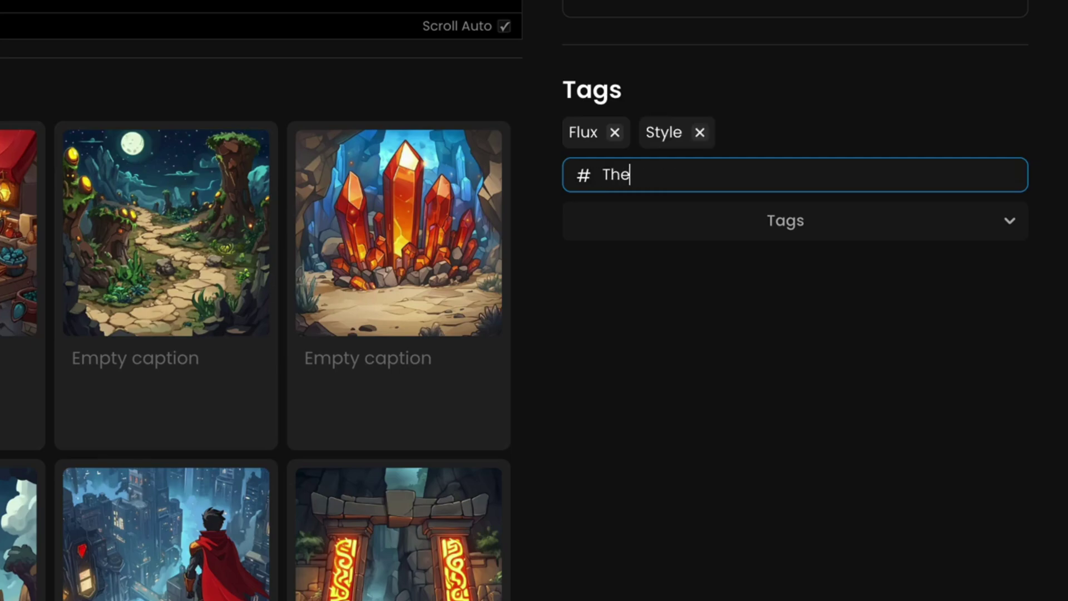
pyautogui.press('Return')
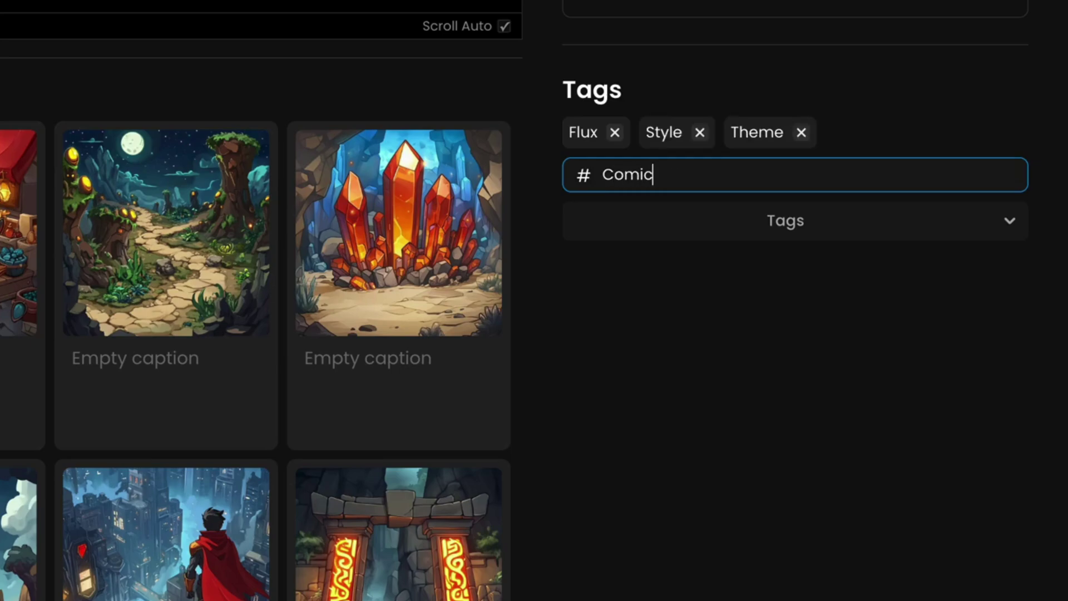